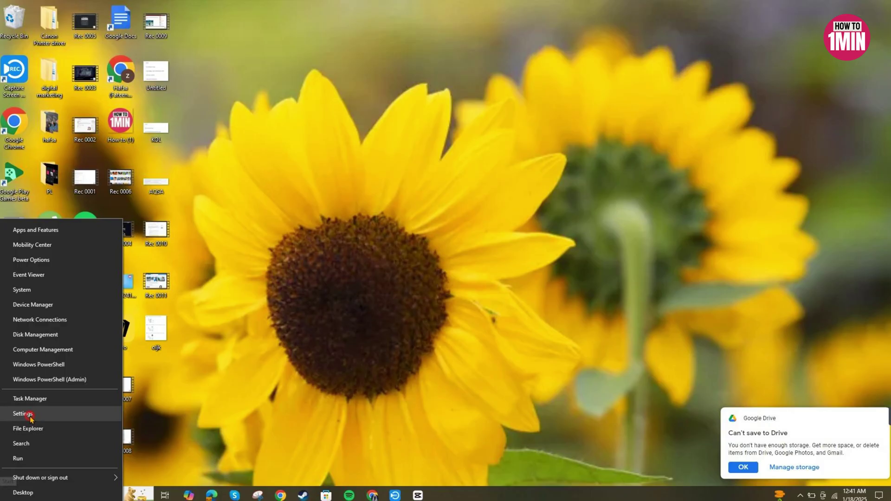
In Settings' Bluetooth & other devices page, remove the paired V36 headset.
left_click(31, 414)
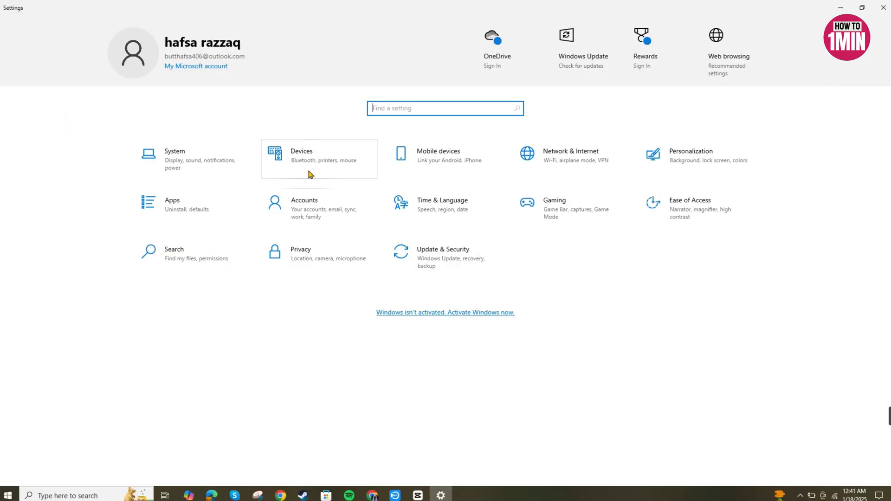
left_click(267, 152)
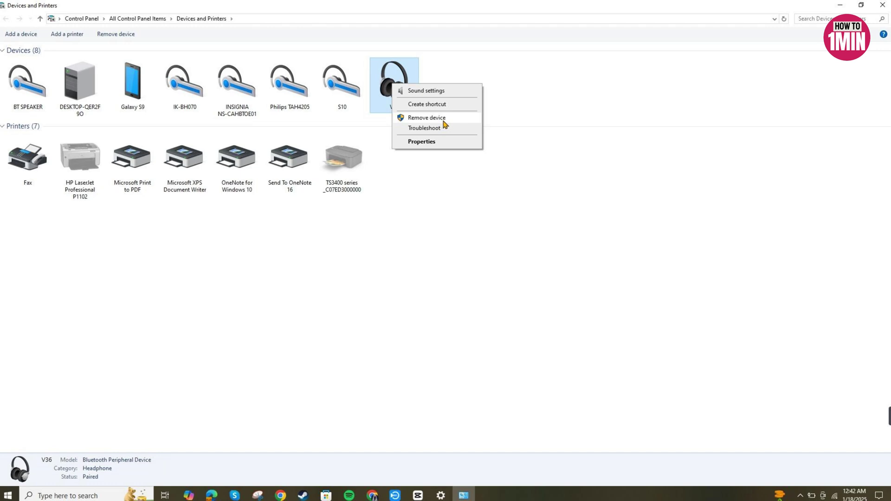
mouse_move(809, 417)
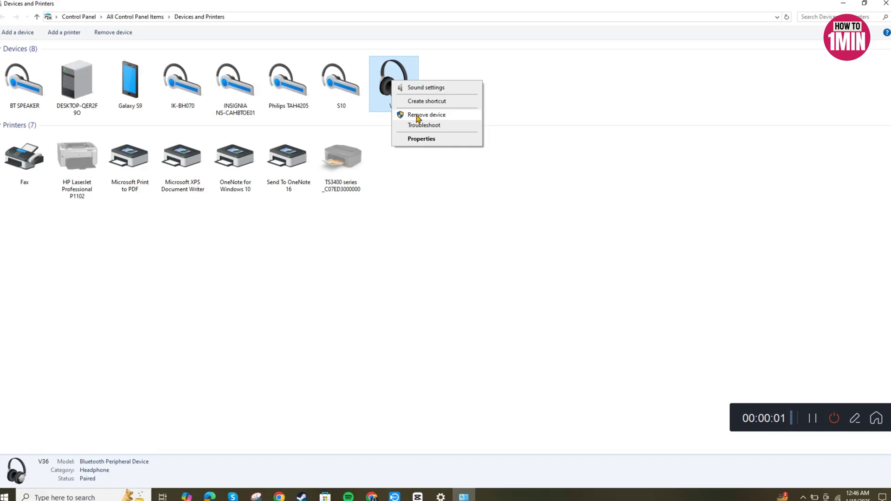
left_click(666, 103)
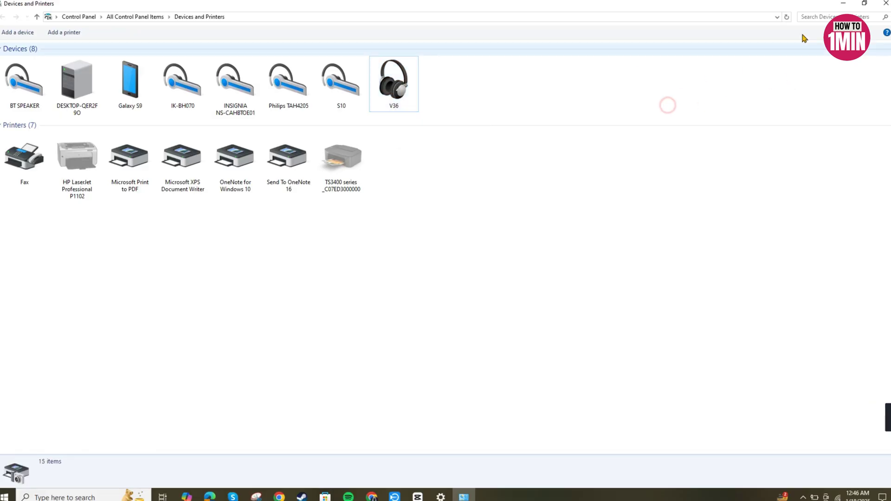
Search 'window up' to reach Windows Update and run a check for new updates.
key("super")
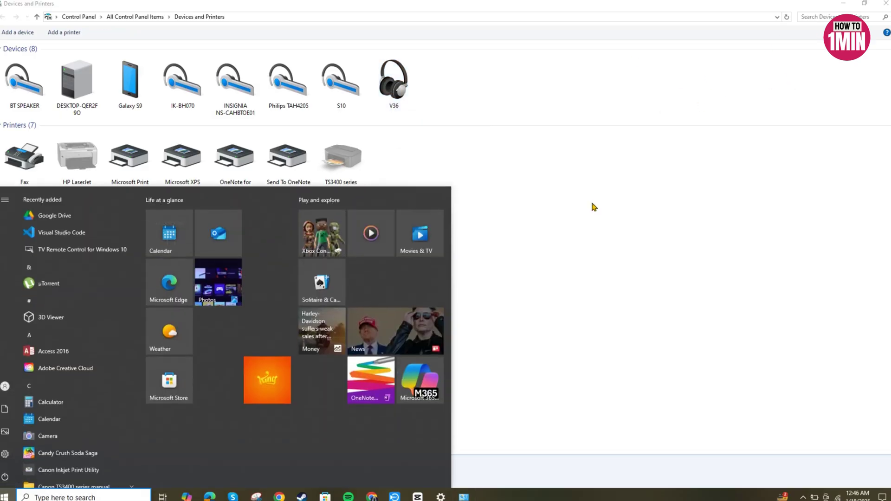
left_click(97, 497)
type("window u")
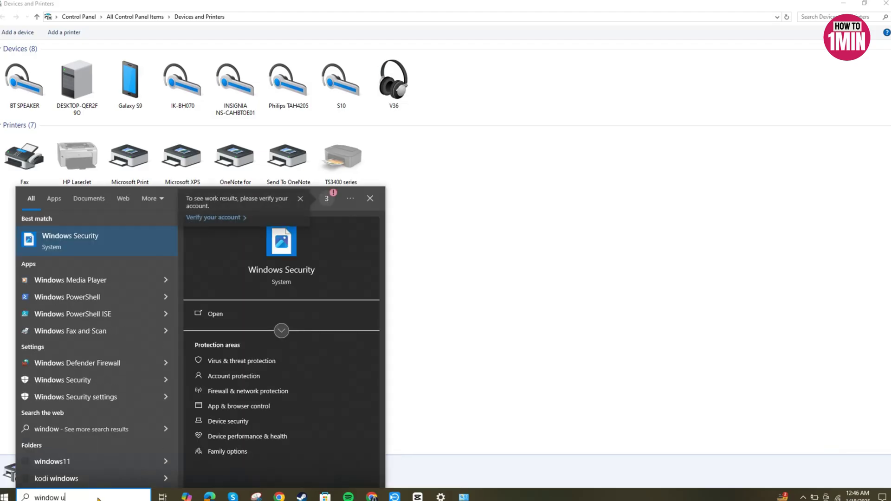
type("p")
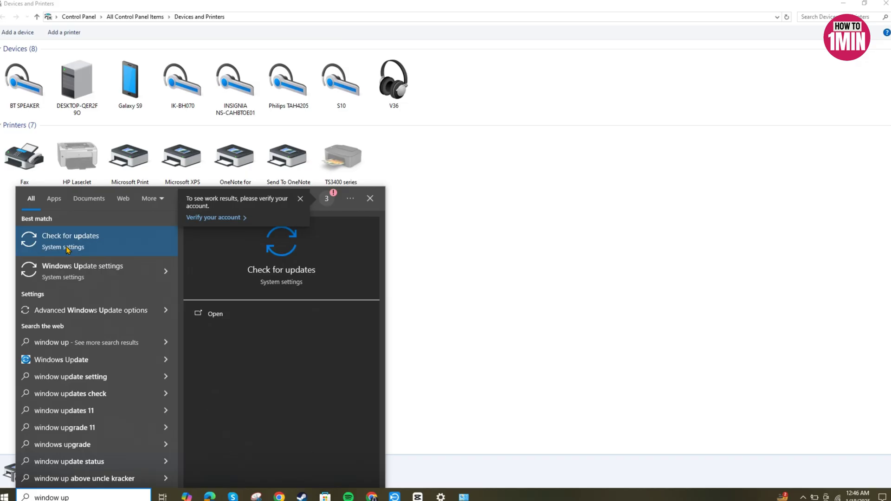
left_click(72, 248)
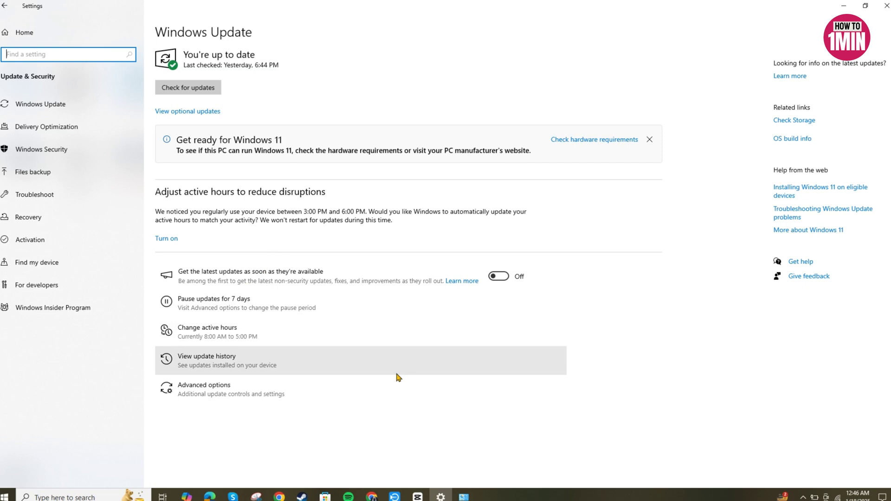
left_click(199, 95)
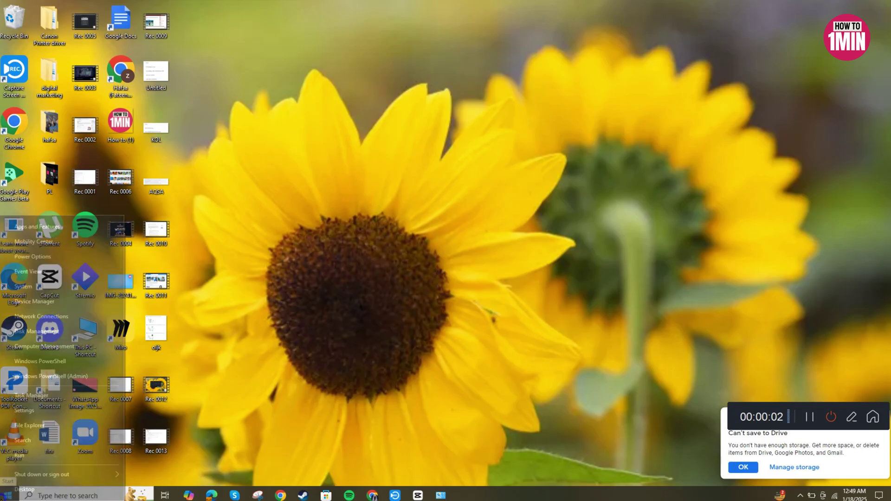
Review the Sound output settings, then the Bluetooth & other devices page.
right_click(7, 495)
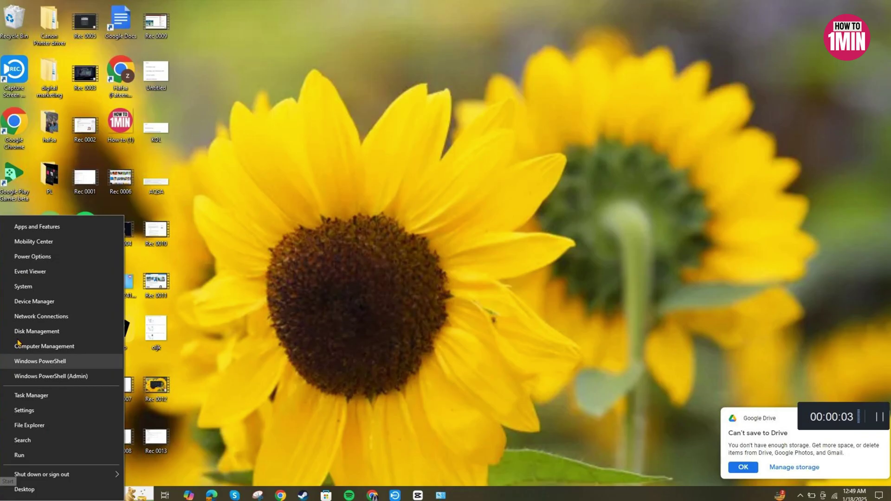
left_click(19, 292)
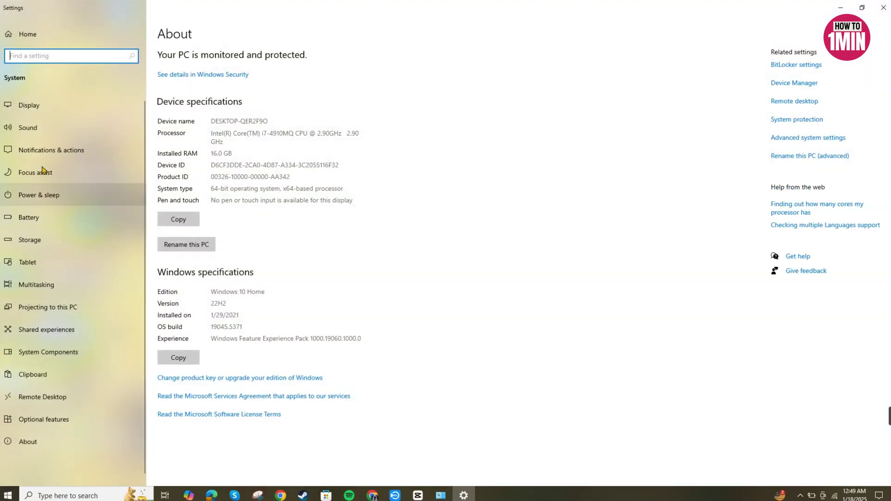
left_click(46, 135)
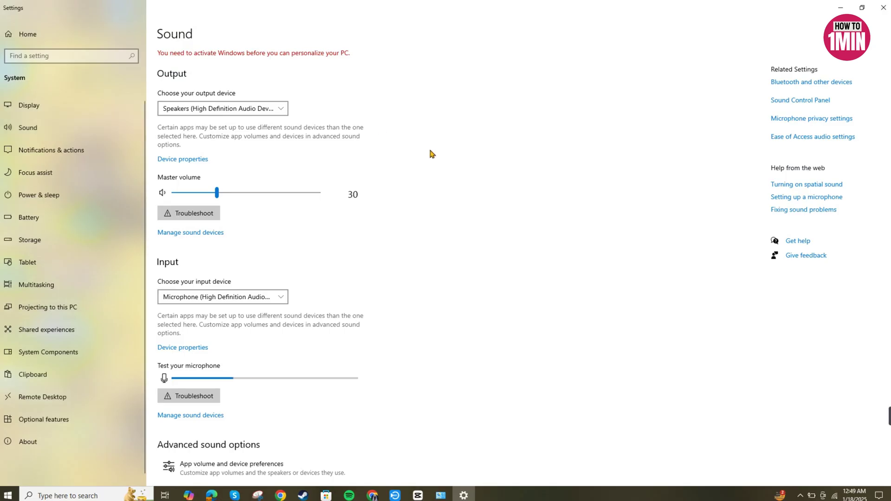
left_click(785, 82)
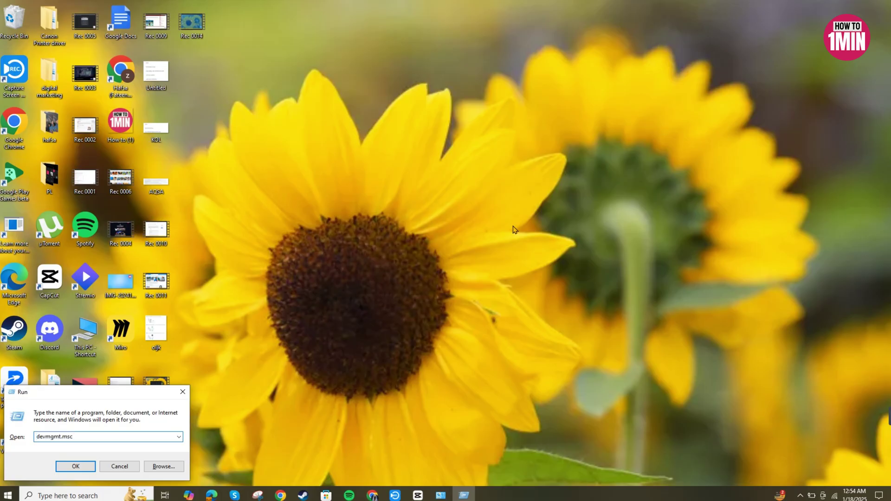
Launch Device Manager with devmgmt.msc and expand the Bluetooth category.
left_click(129, 397)
left_click_drag(129, 397, 486, 234)
left_click(432, 304)
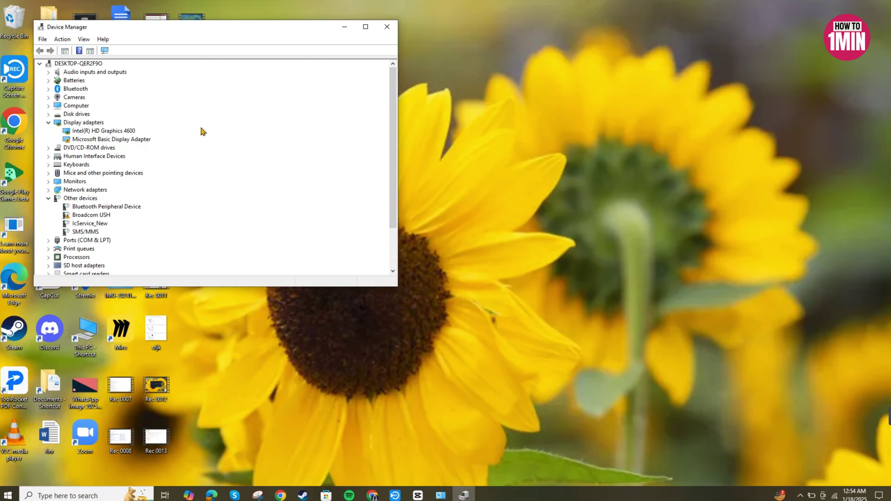
left_click(48, 89)
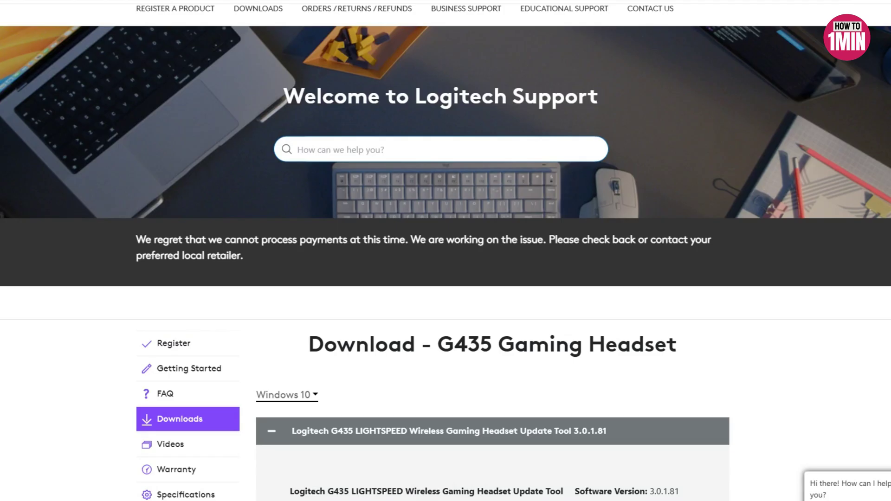
Scroll the G435 downloads page to review the Update Tool 3.0.1.81 details.
scroll(445, 250, "down", 10)
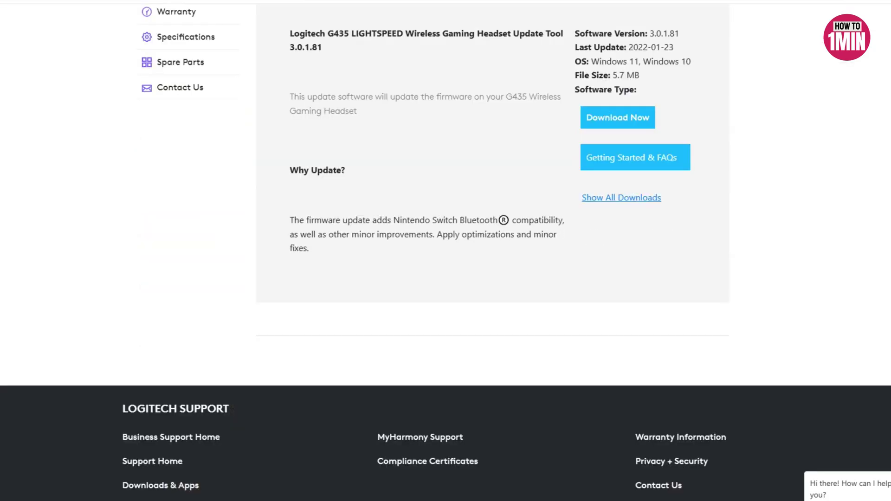
scroll(445, 251, "up", 3)
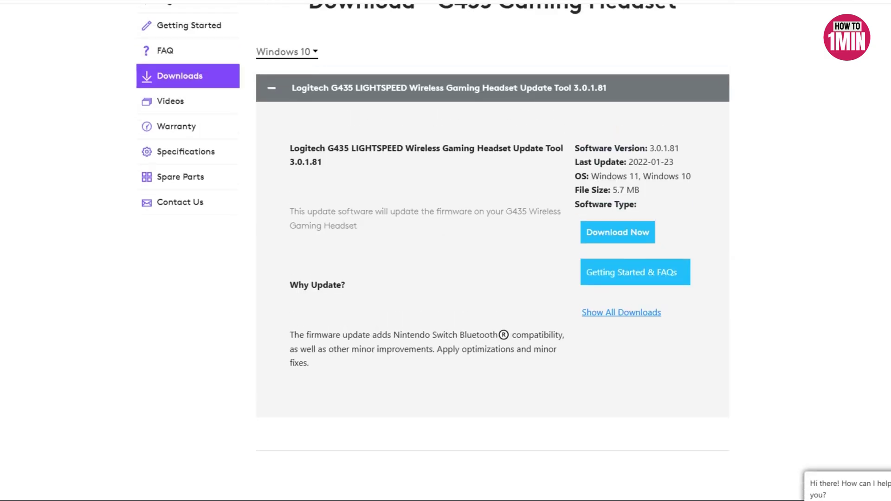